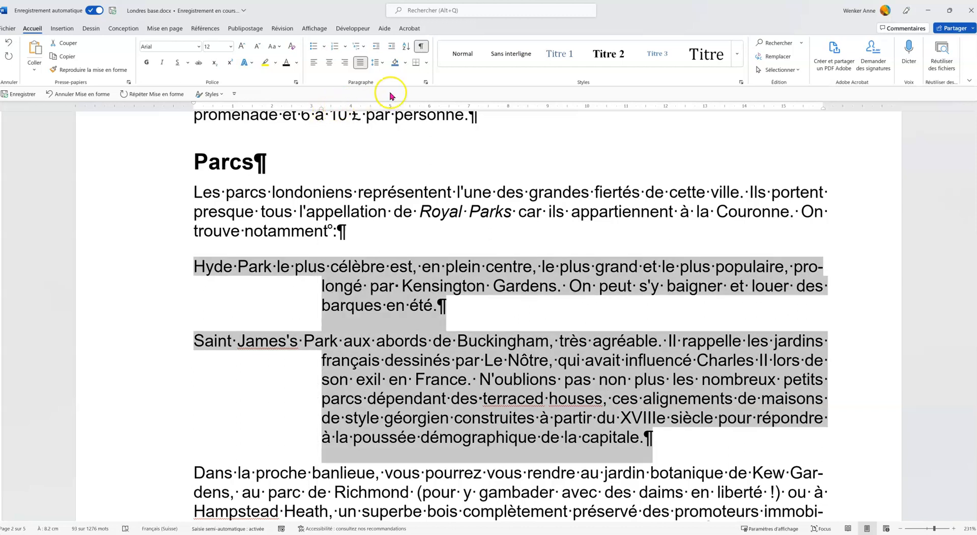
Give the selected Hyde Park and Saint James's Park paragraphs a red box border (Encadrement) and open the border's text-distance options
left_click(427, 61)
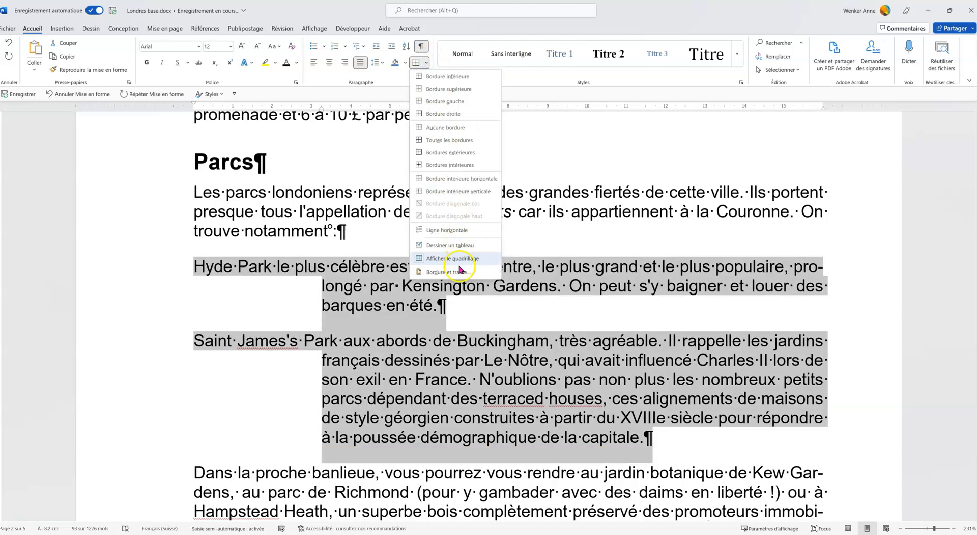
left_click(453, 272)
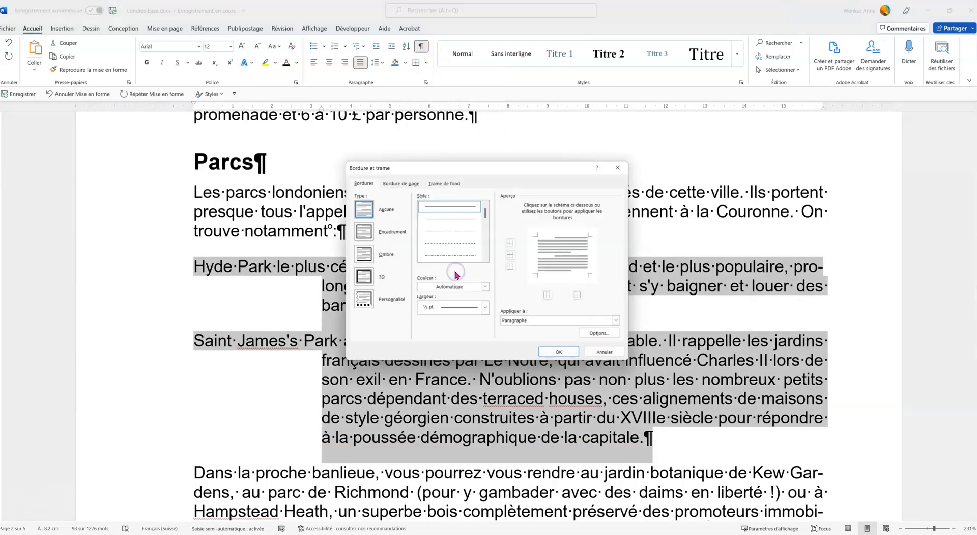
left_click(363, 232)
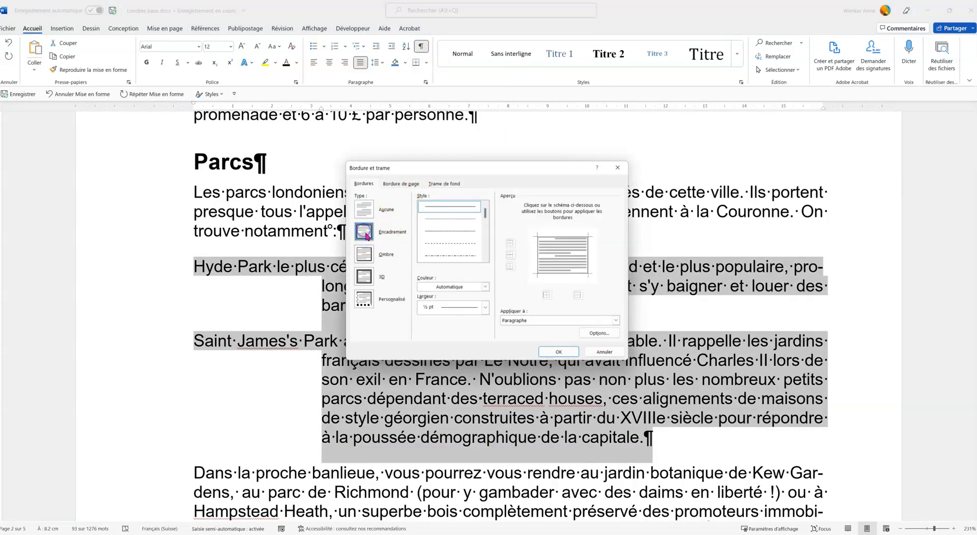
left_click(485, 286)
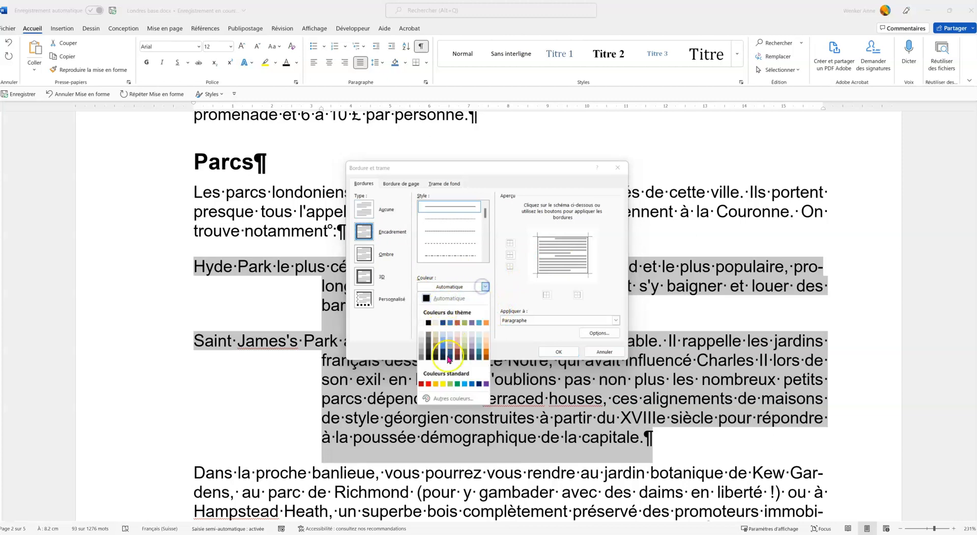
left_click(428, 383)
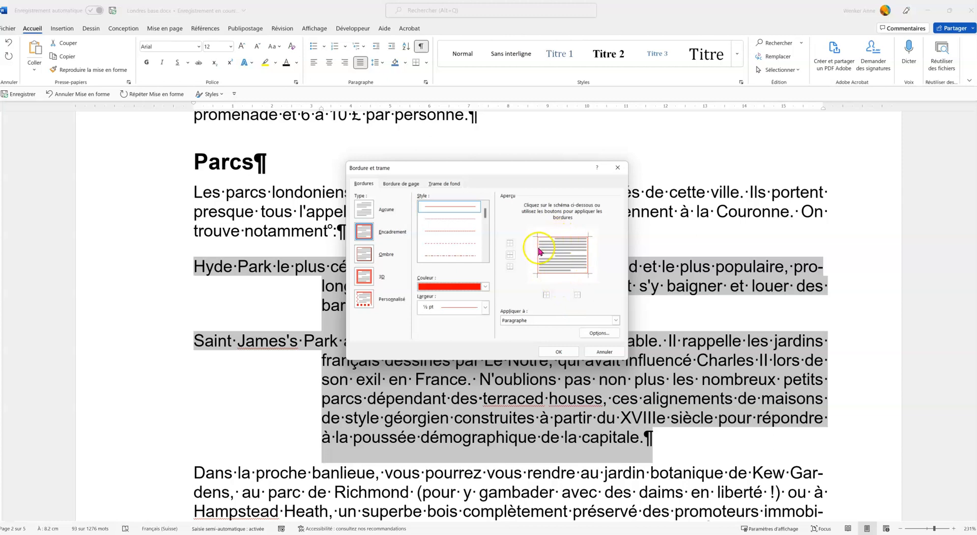
left_click(599, 333)
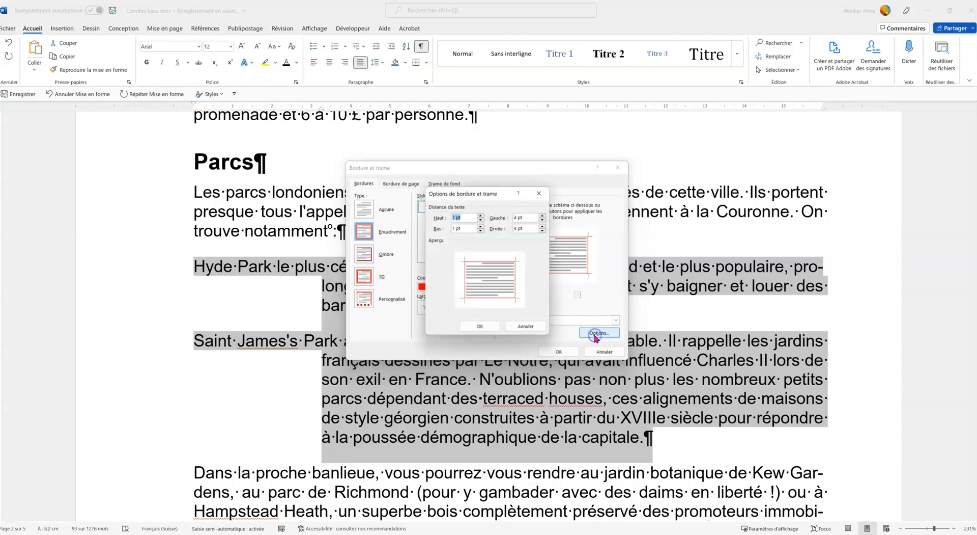
Set the border's top and bottom distances from the text to 4 pt
type("4")
key("Tab")
type("4")
key("Tab")
Set the border's distance from the text to 8 pt on all four sides and apply the border
left_click(458, 216)
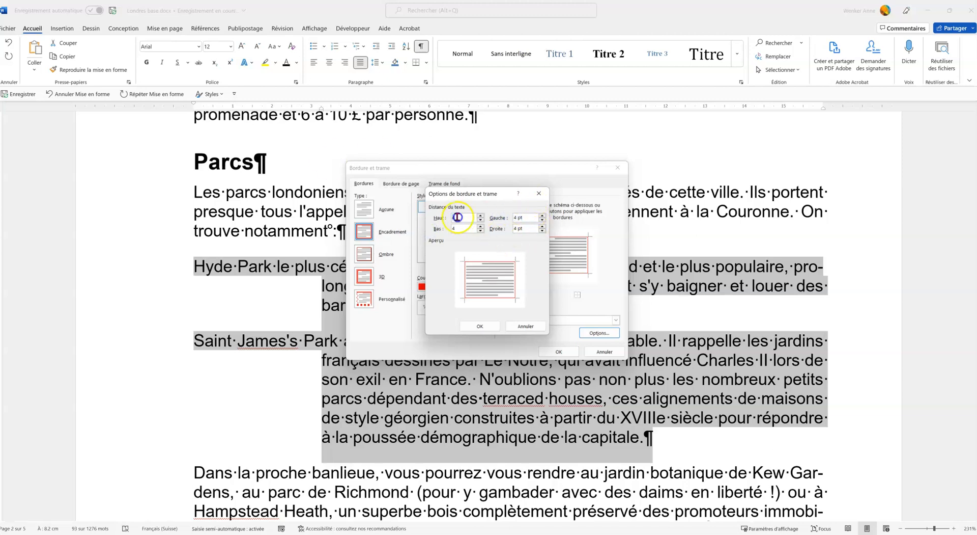
left_click(514, 217)
key("Tab")
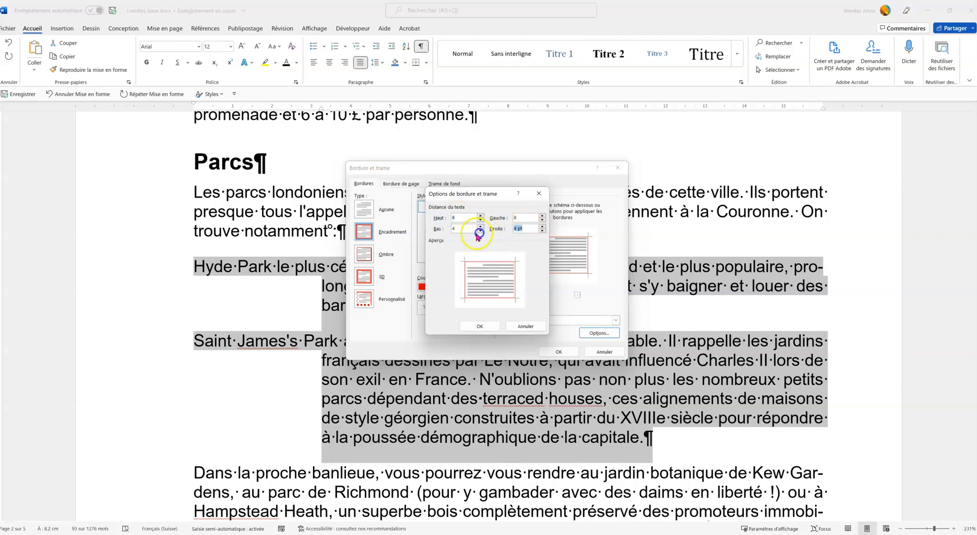
left_click_drag(463, 229, 426, 236)
type("8")
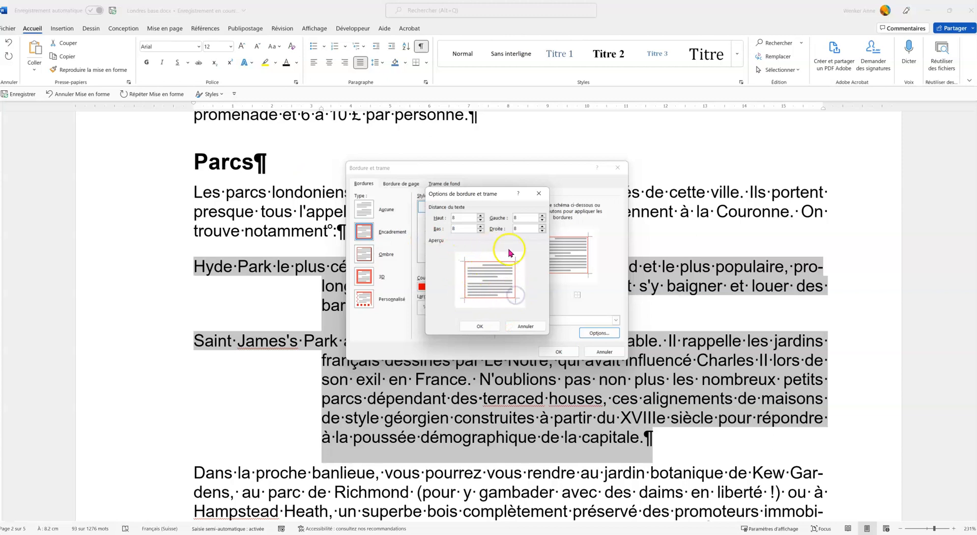
left_click(481, 326)
left_click(557, 352)
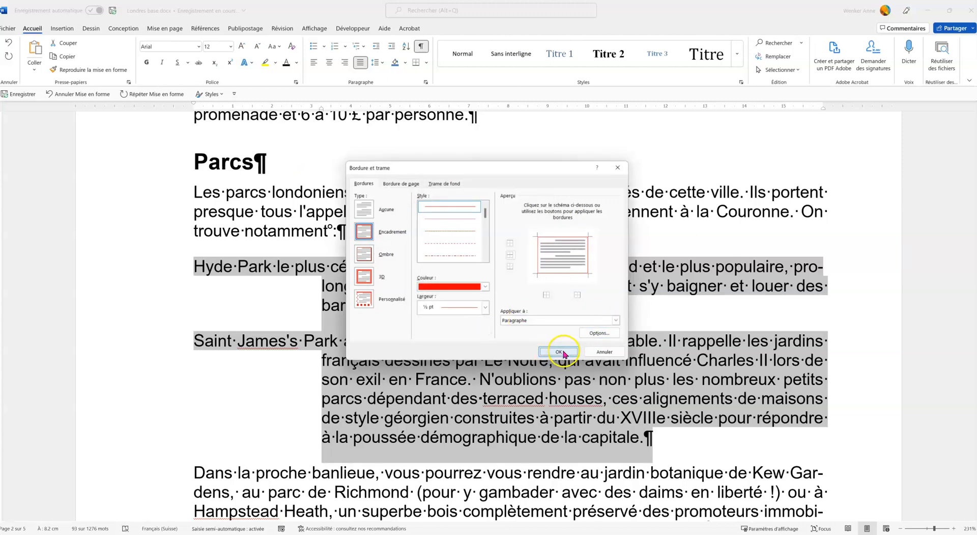
left_click(556, 405)
right_click(556, 405)
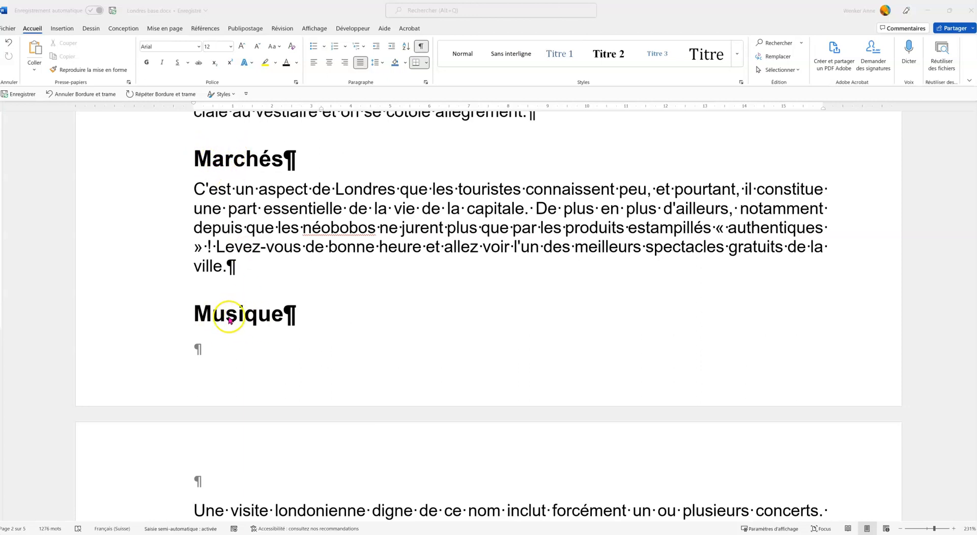
Insert a page break before the heading "Musique"
scroll(295, 397, "down", 3)
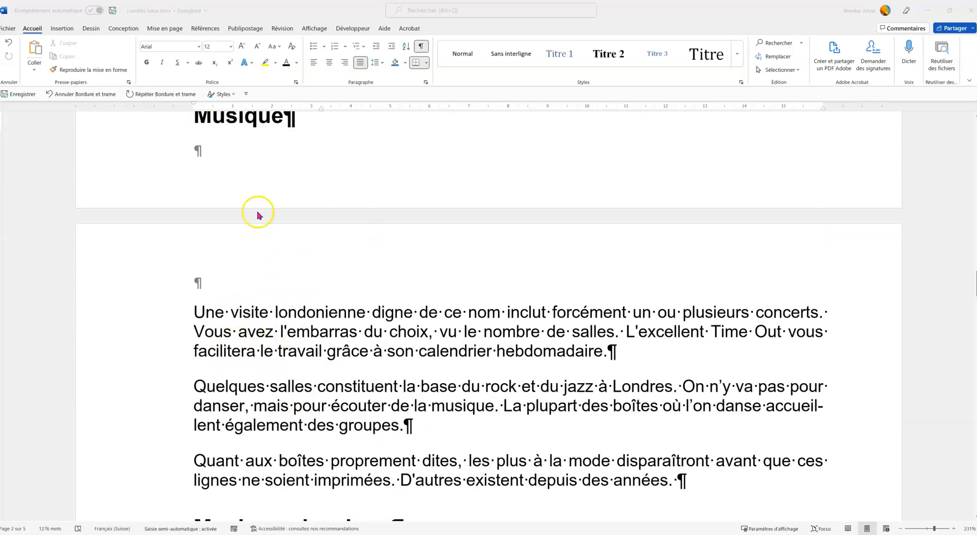
scroll(257, 215, "up", 3)
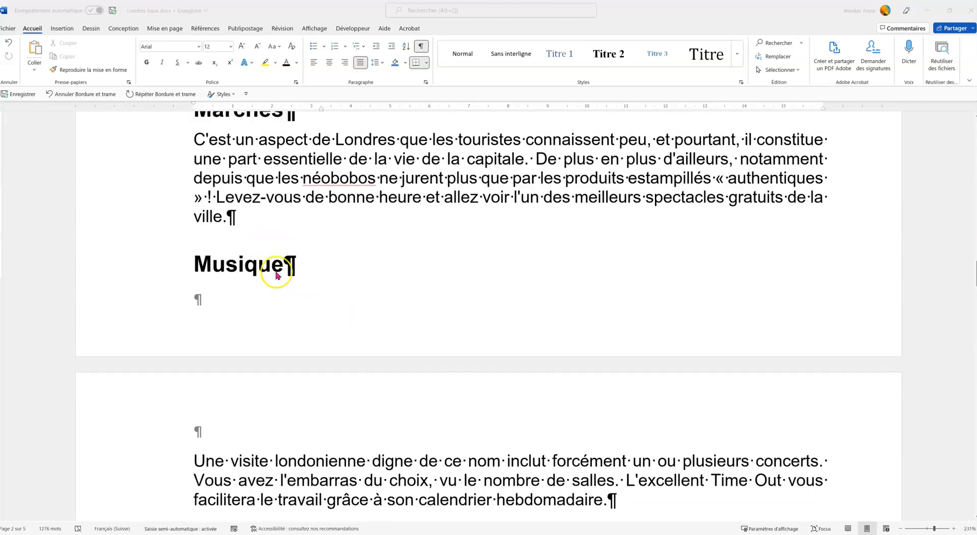
left_click(212, 265)
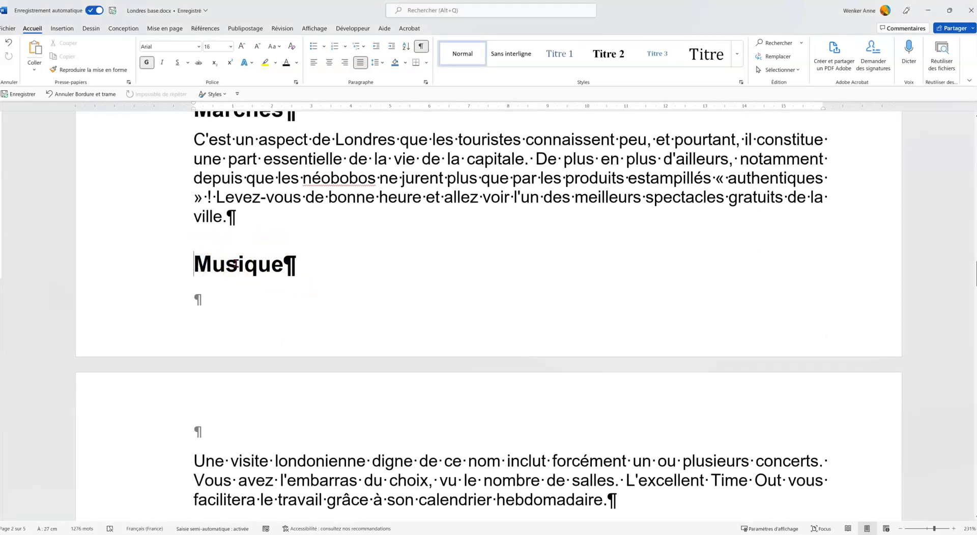
key("ctrl+Return")
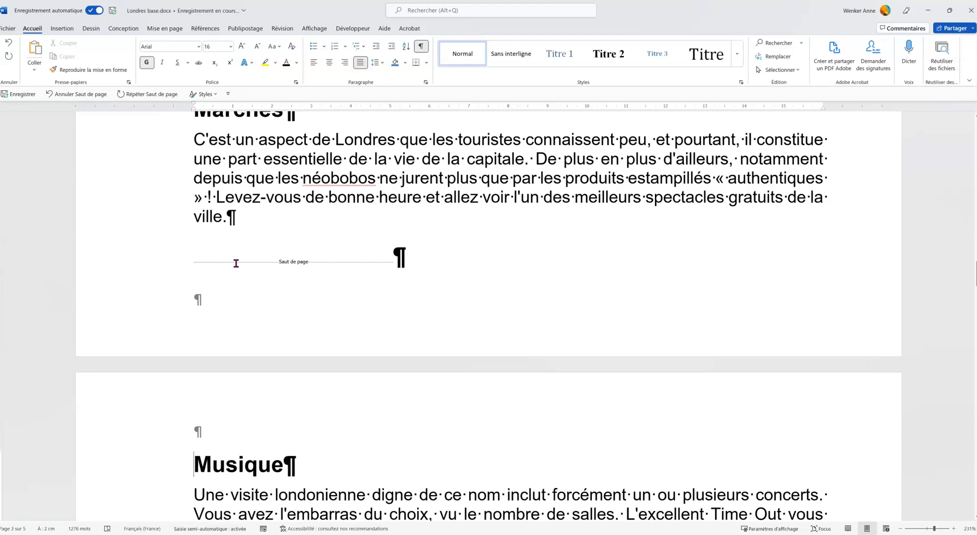
Start defining a new bullet for the selected list of concert halls under "Musique classique" and open its symbol selection
scroll(266, 399, "down", 3)
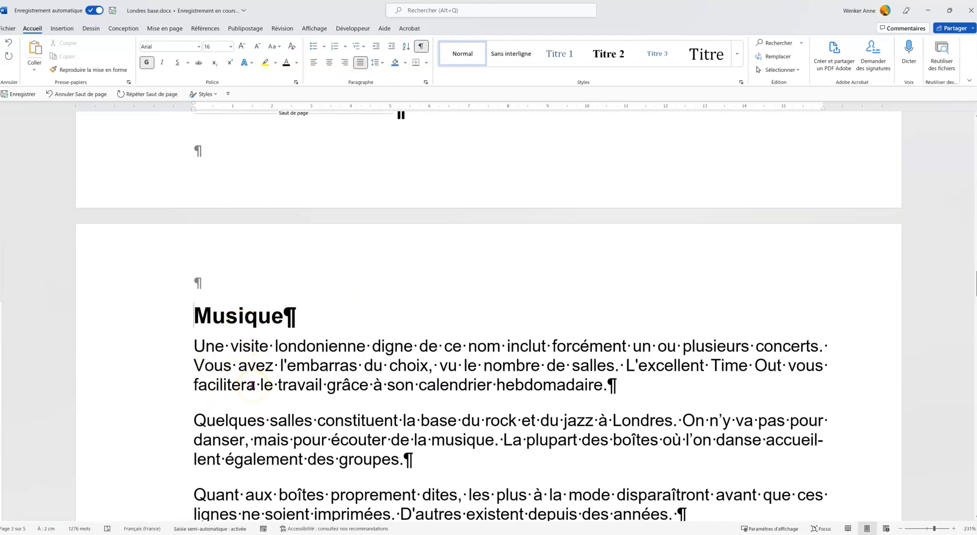
scroll(263, 382, "down", 1)
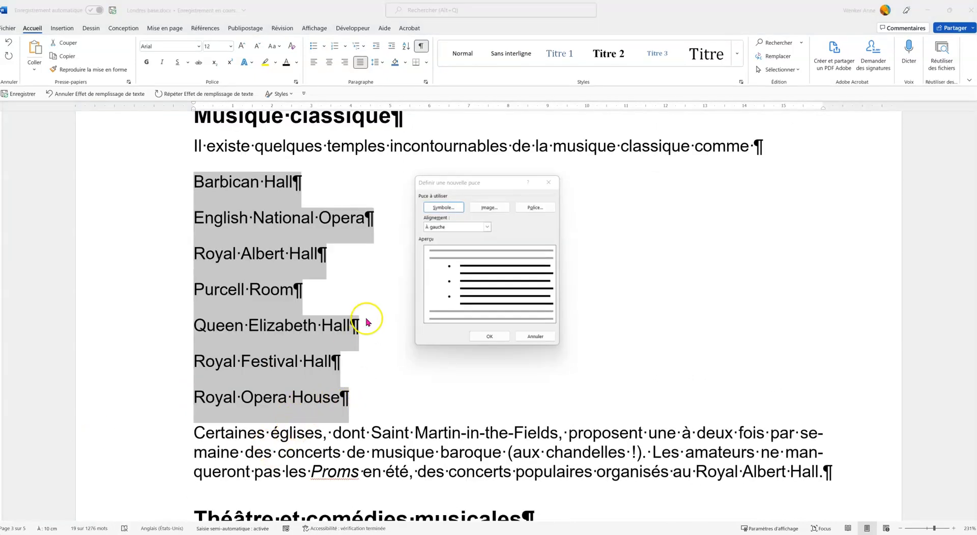
left_click(536, 336)
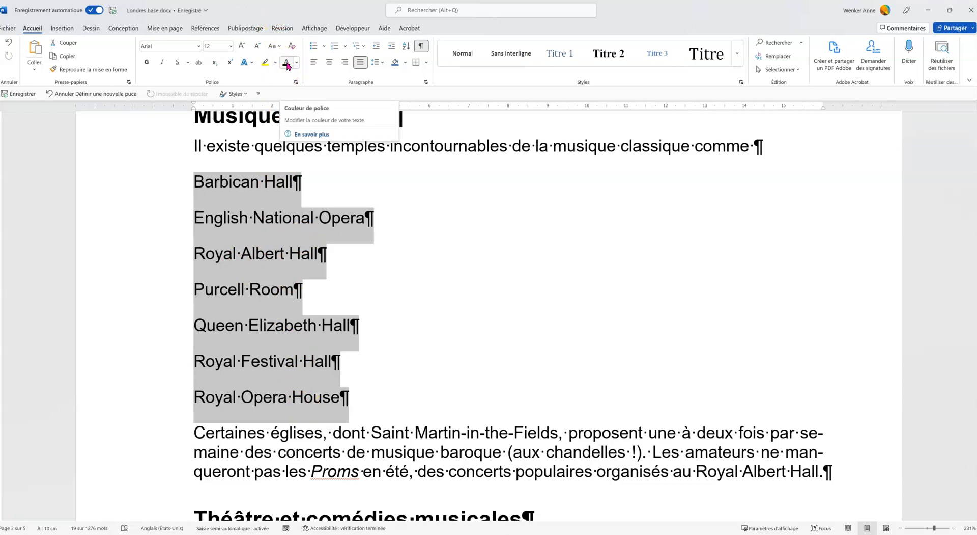
left_click(326, 47)
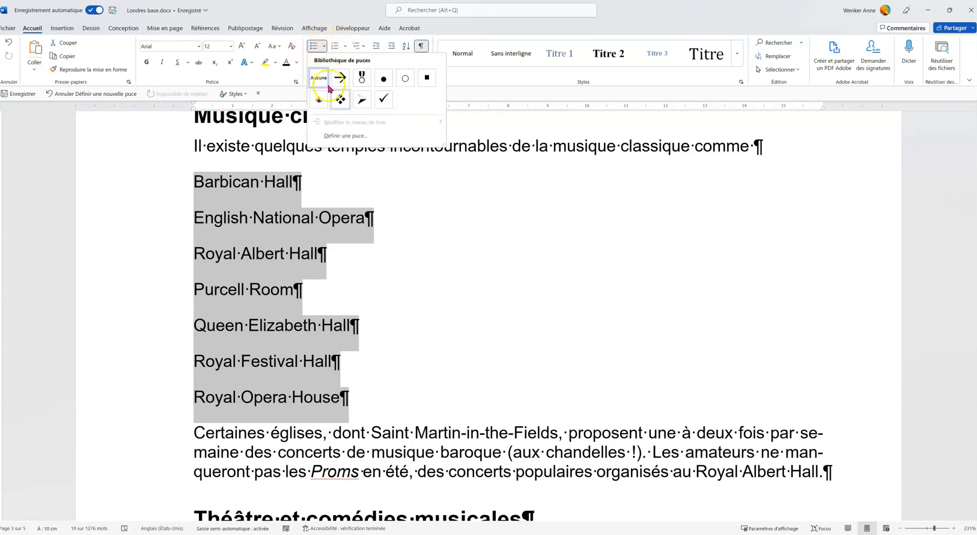
left_click(345, 135)
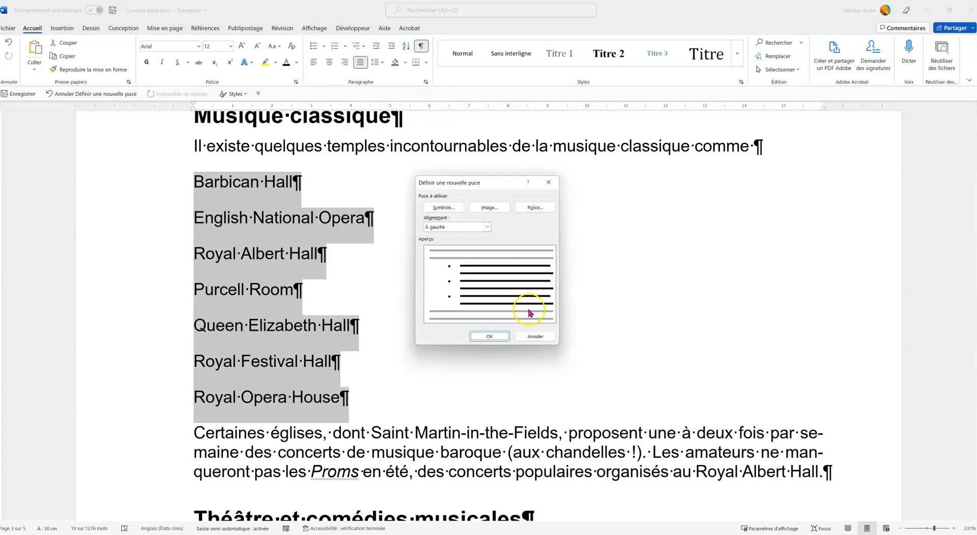
left_click(535, 209)
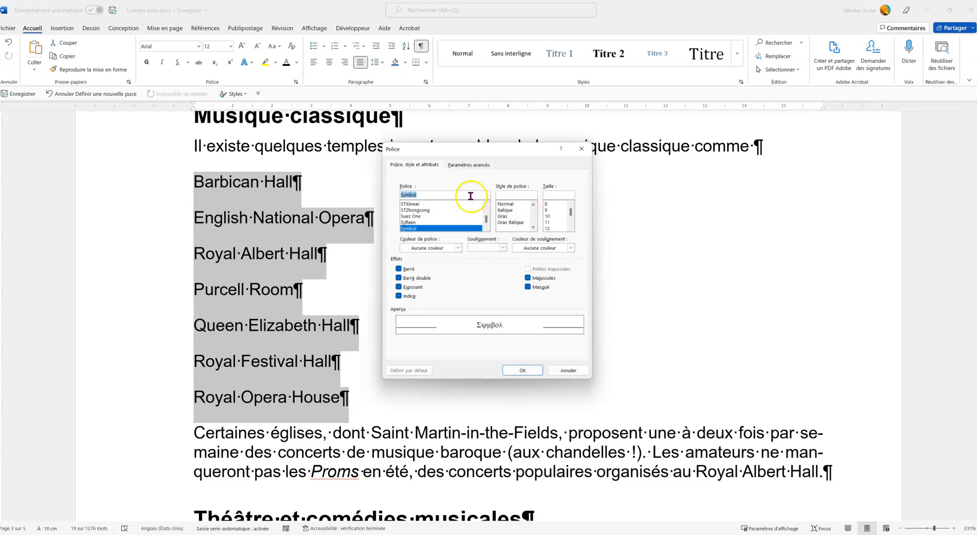
left_click(565, 370)
left_click(443, 207)
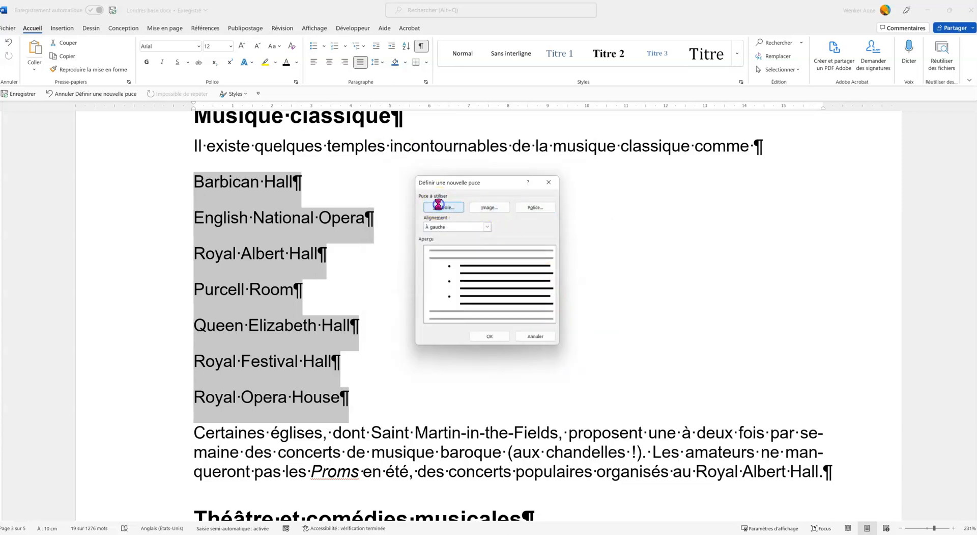
Choose the Aries symbol, Wingdings character 94, as the new bullet and apply it to the selected list
left_click(299, 107)
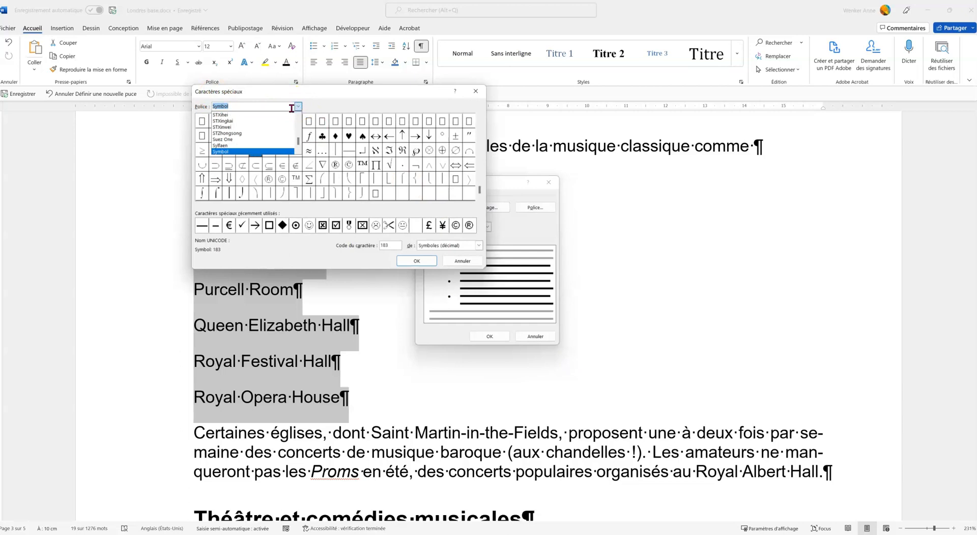
scroll(250, 135, "down", 10)
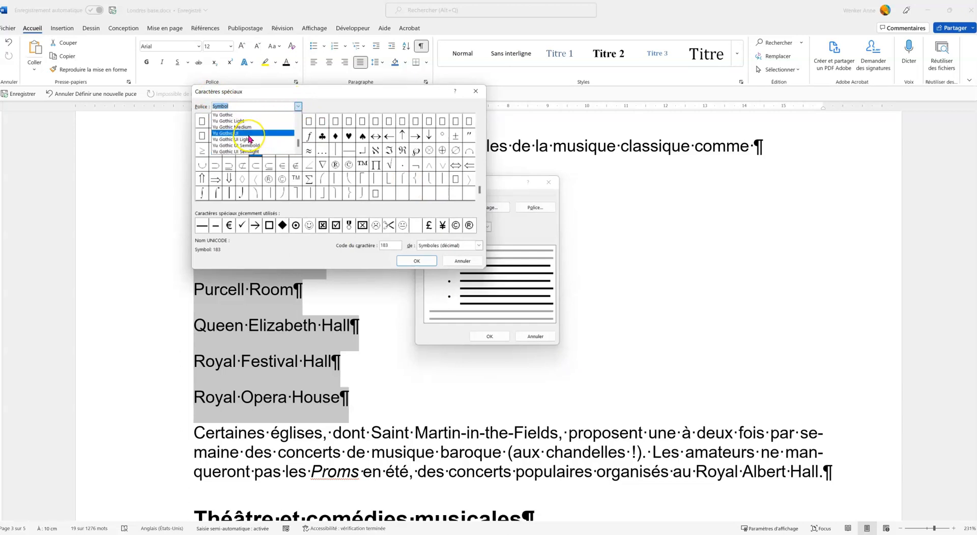
scroll(250, 139, "down", 3)
scroll(247, 134, "up", 2)
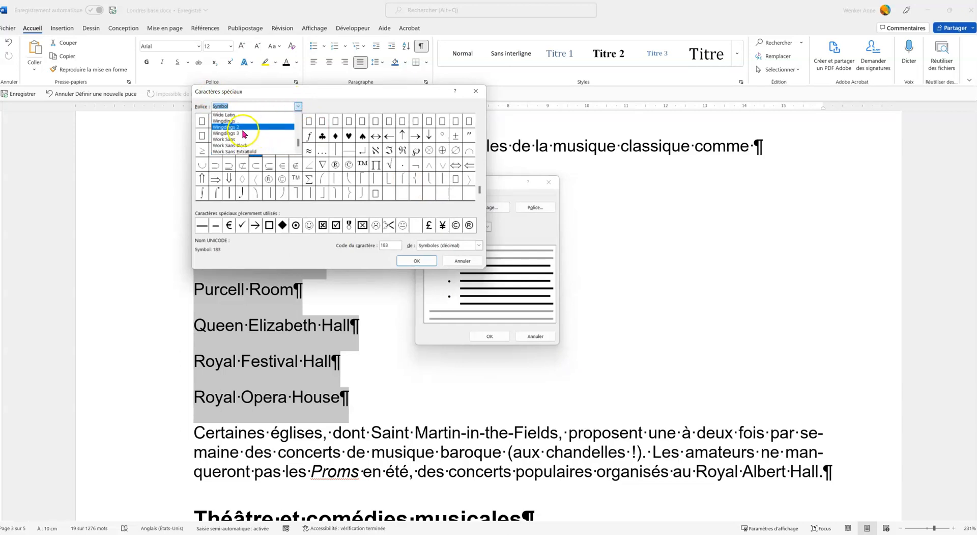
left_click(237, 122)
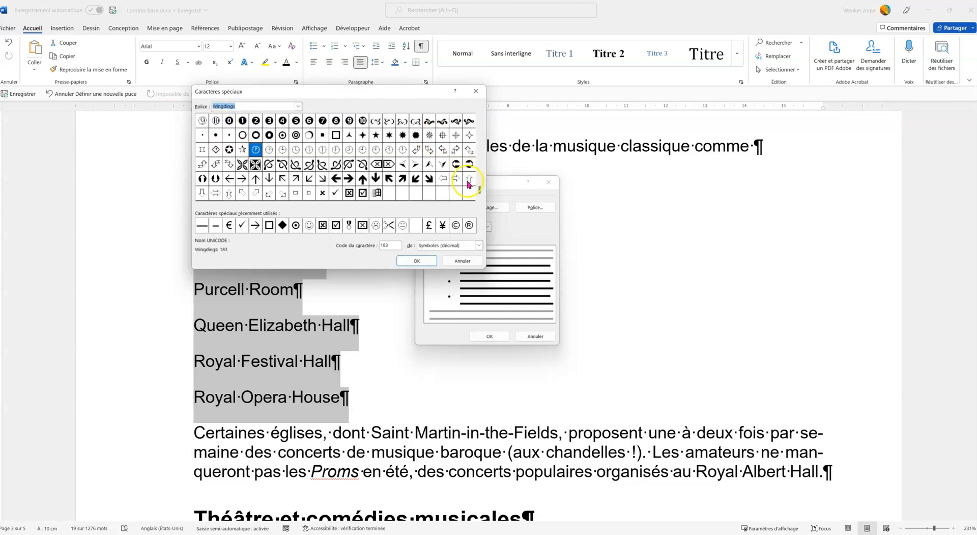
scroll(468, 126, "up", 2)
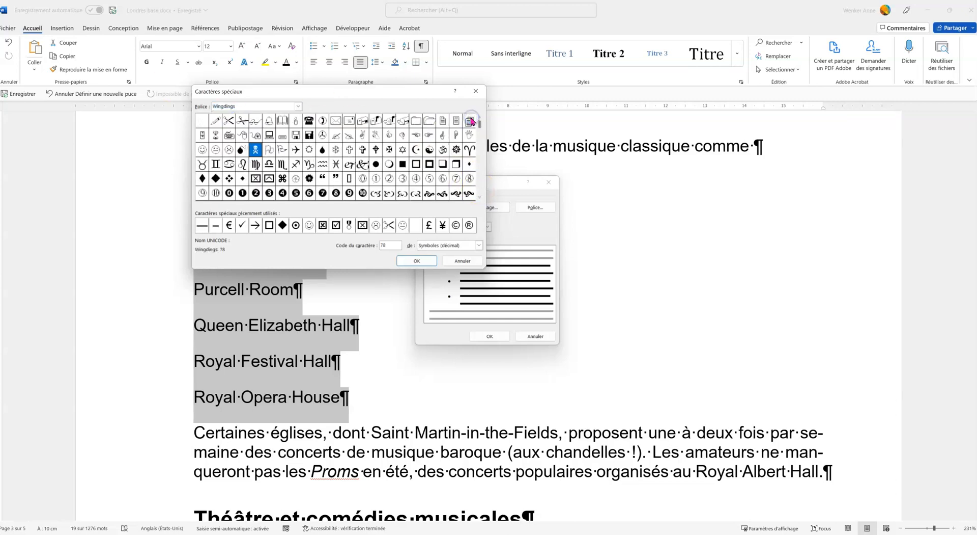
left_click(468, 149)
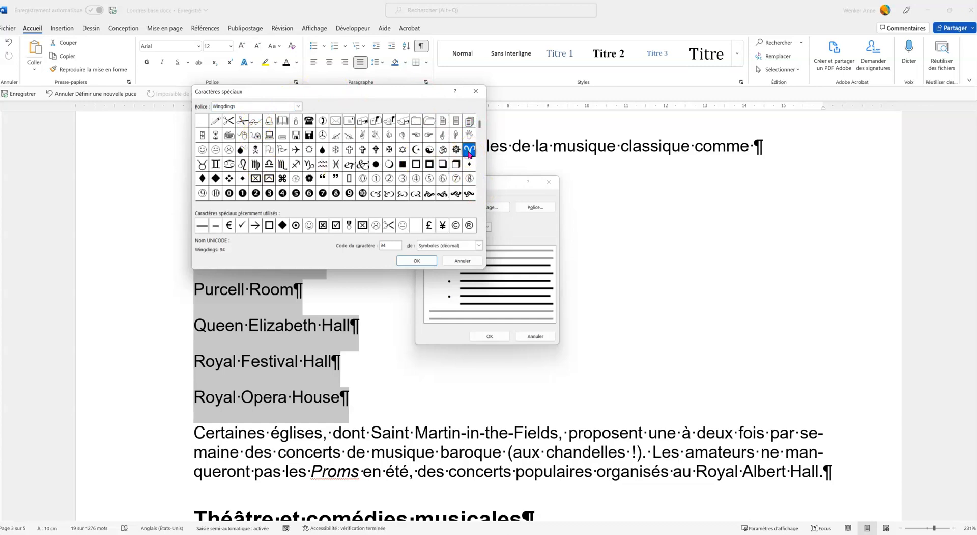
left_click(418, 260)
left_click(496, 334)
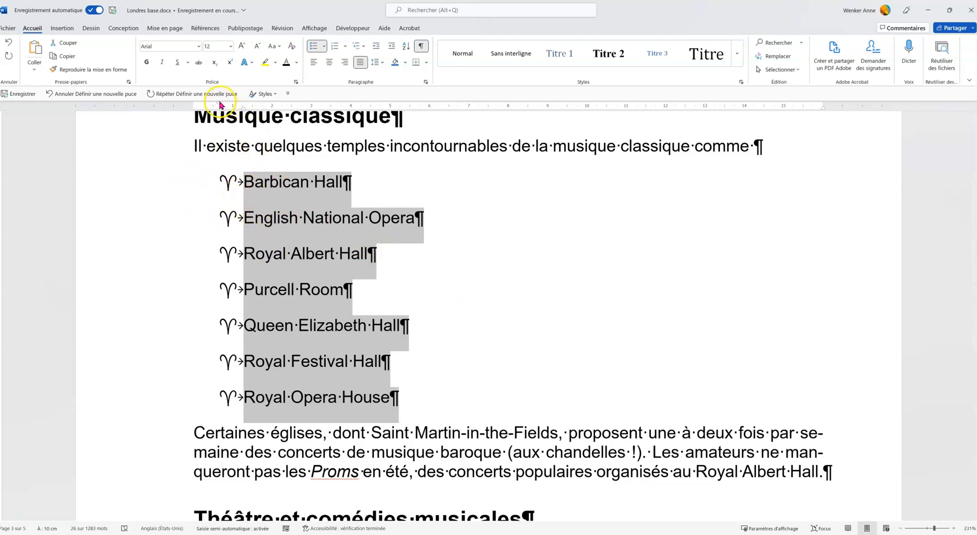
Align the list's bullets with the left margin and set the hanging indent of its text to about 1 cm
left_click_drag(219, 103, 195, 106)
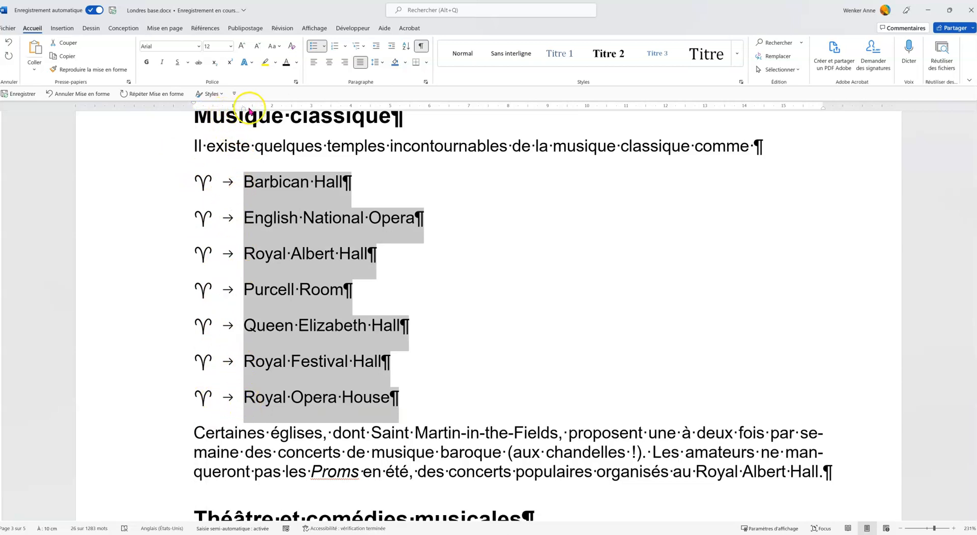
left_click_drag(244, 107, 236, 108)
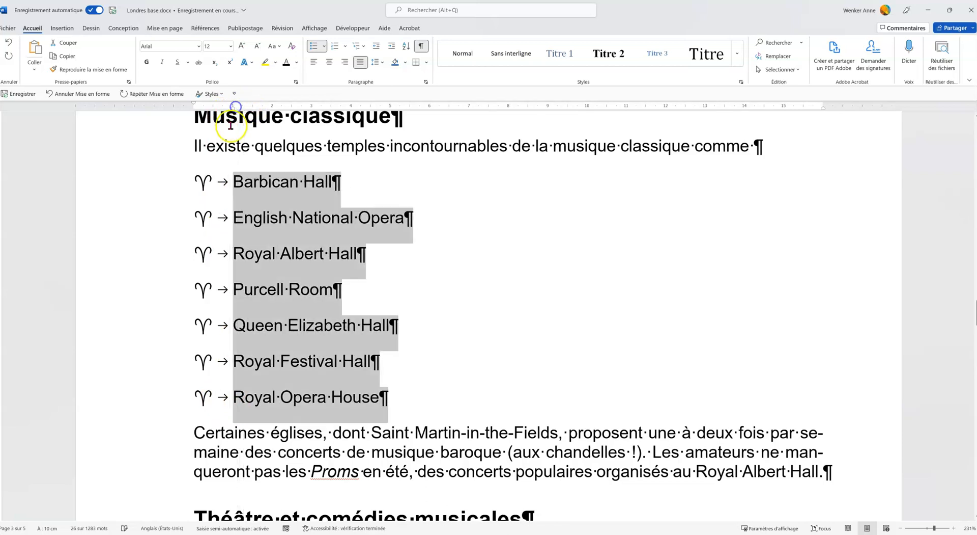
Add a space and the Wingdings 94 Aries symbol at the end of the heading "Musique classique"
scroll(377, 160, "up", 3)
left_click(412, 267)
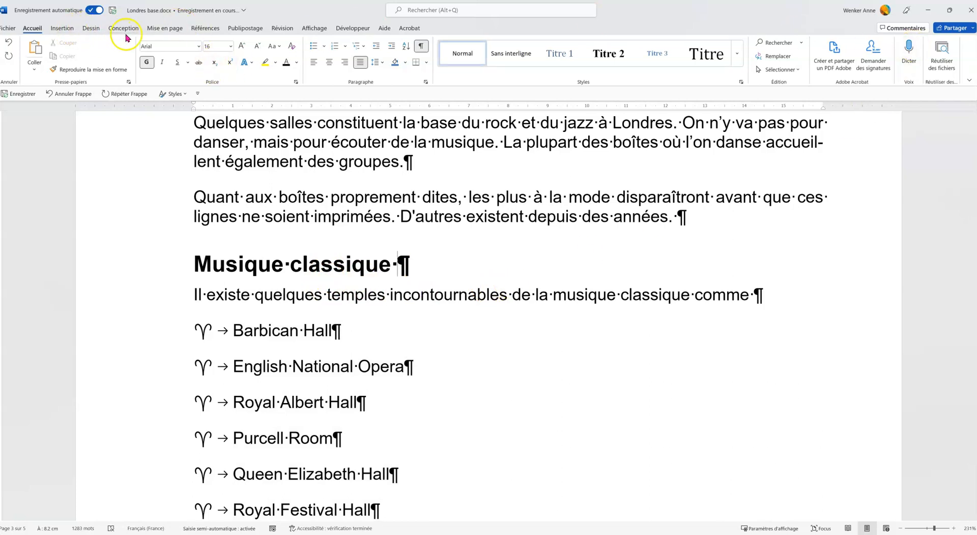
left_click(69, 30)
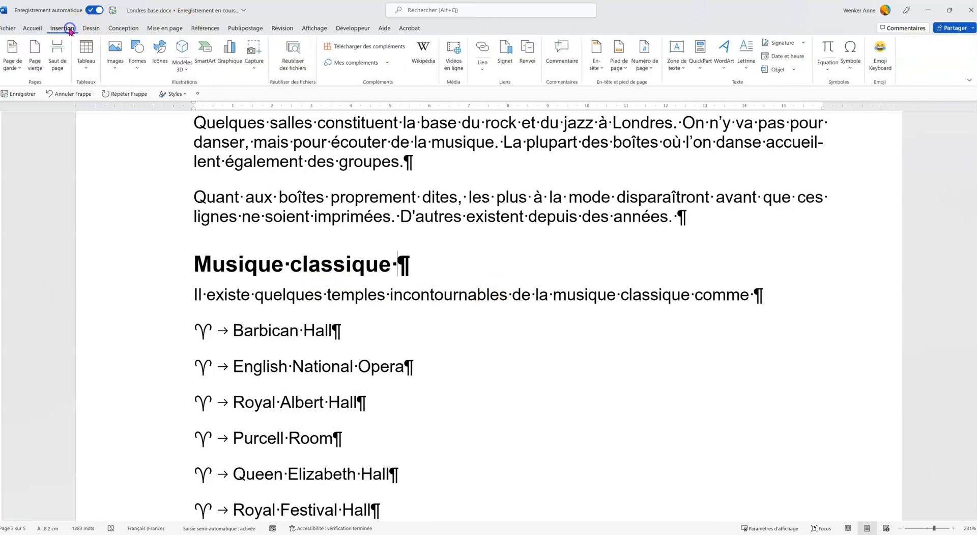
left_click(858, 65)
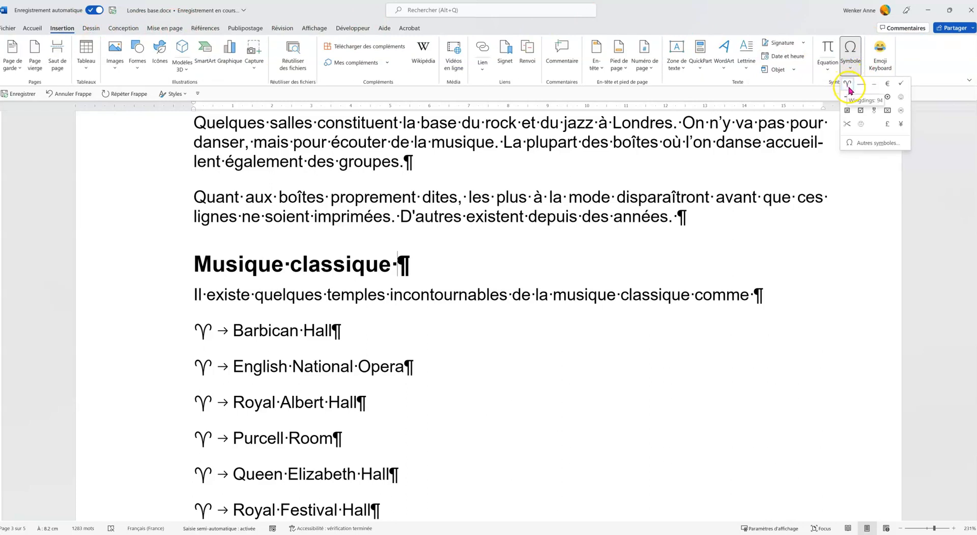
left_click(848, 85)
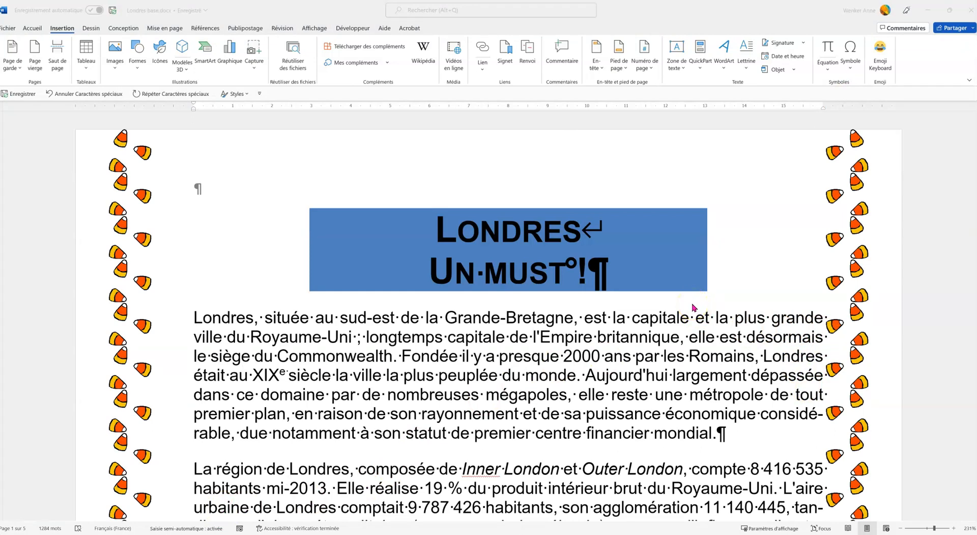
Replace the ordinary spaces within "8 416 535 habitants" in the second paragraph with non-breaking spaces
scroll(702, 321, "down", 3)
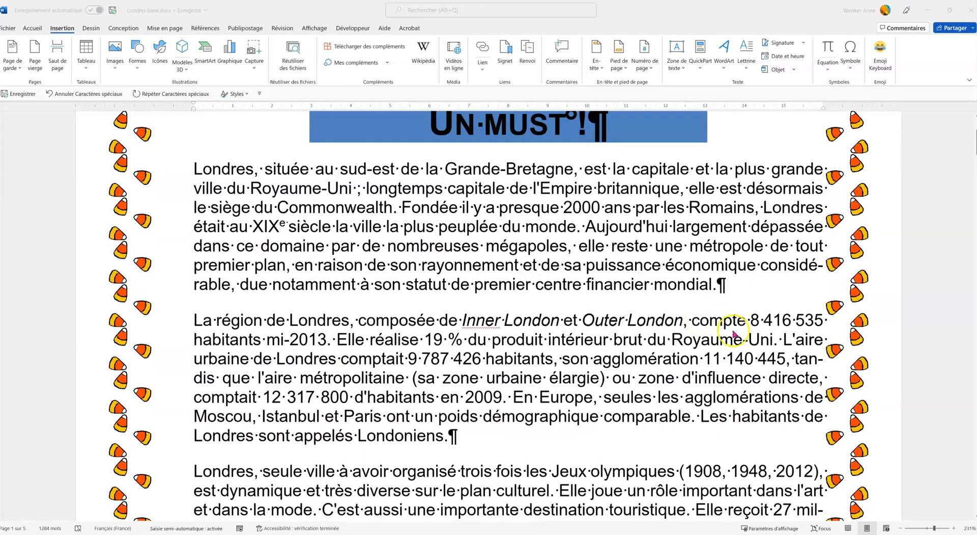
left_click(830, 326)
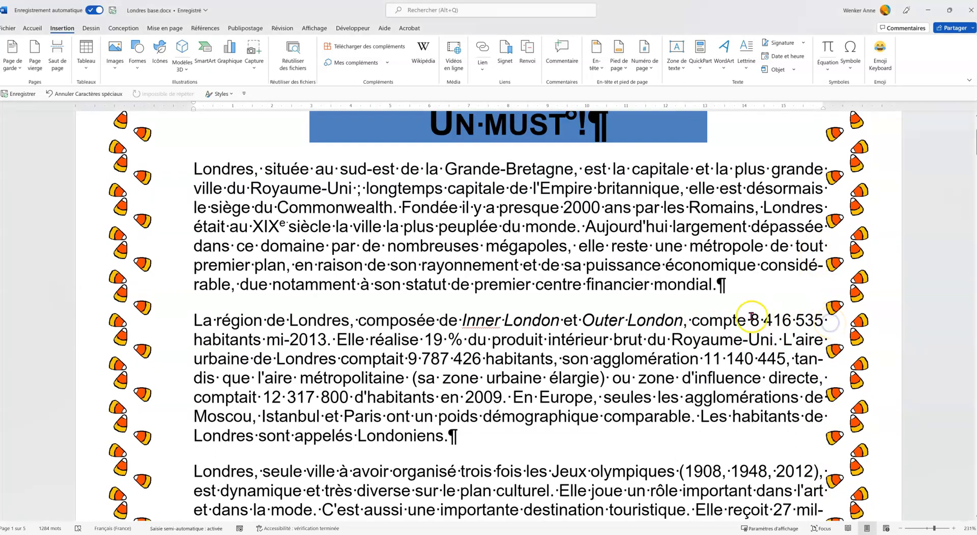
left_click_drag(750, 325, 261, 341)
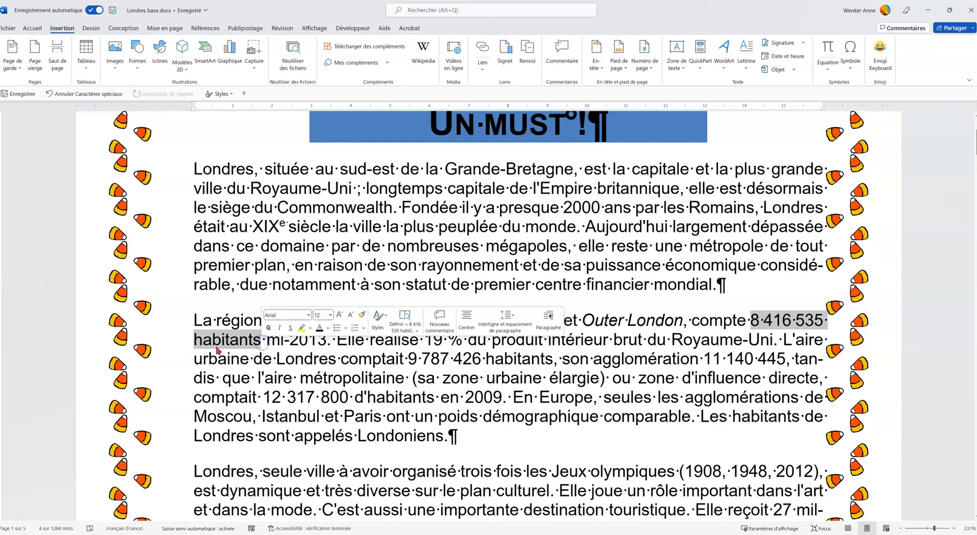
left_click(829, 320)
key("BackSpace")
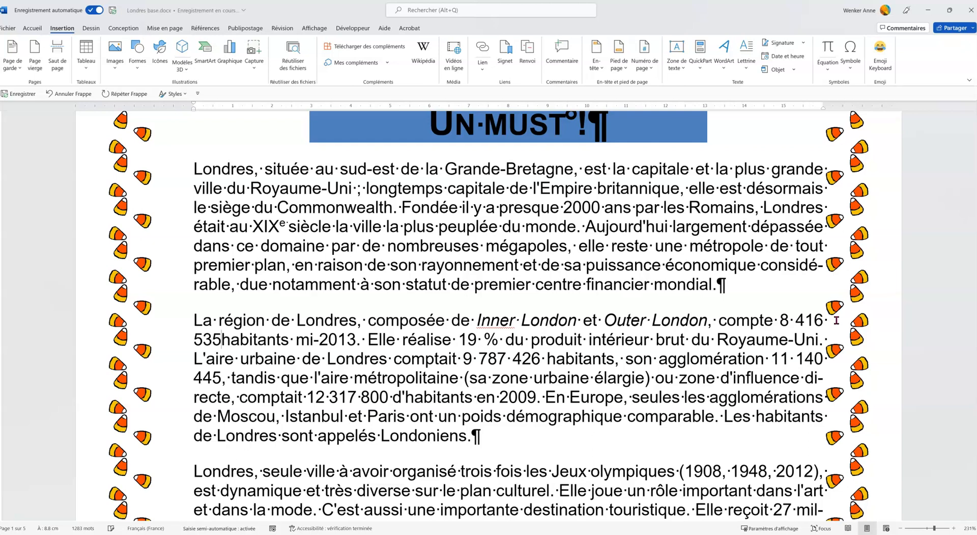
key("ctrl+shift+space")
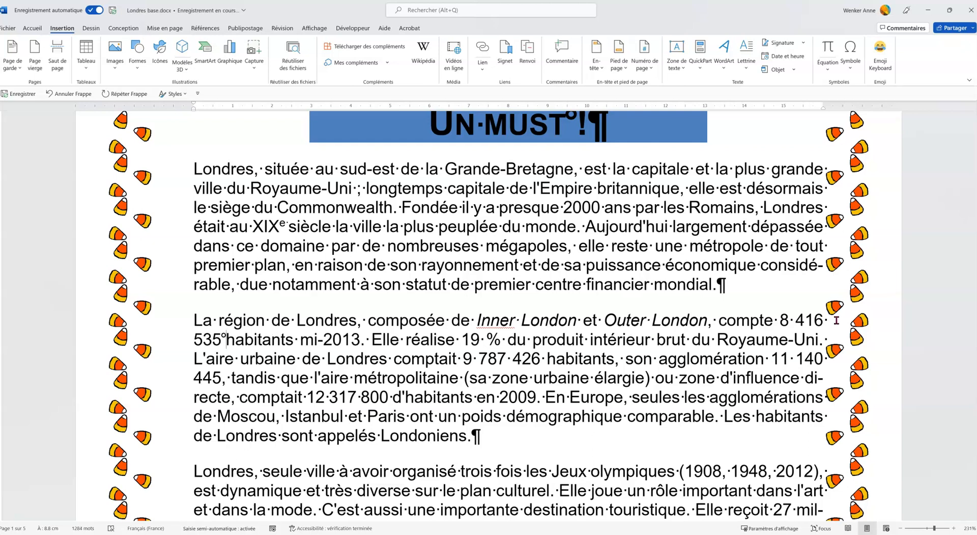
key("BackSpace")
key("ctrl+shift+space")
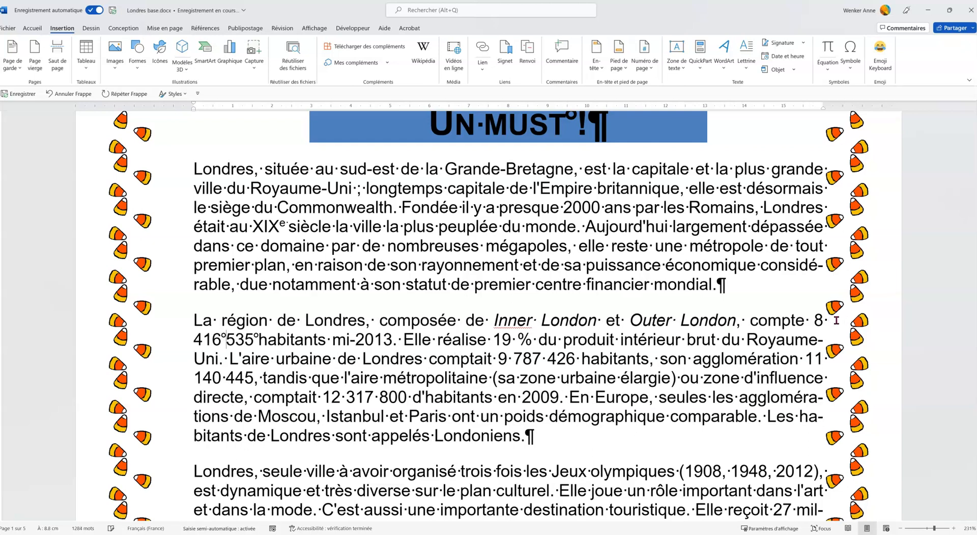
key("BackSpace")
key("ctrl+shift+space")
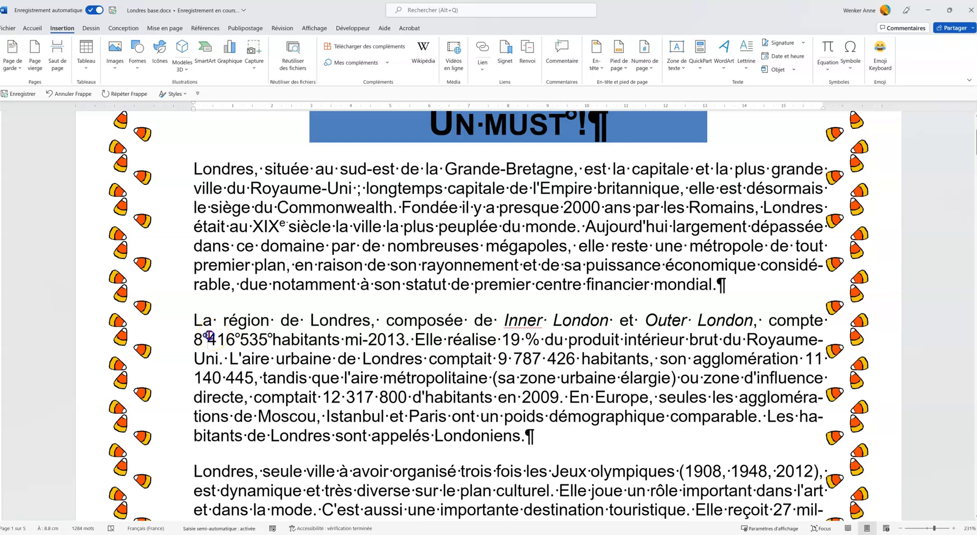
double_click(237, 335)
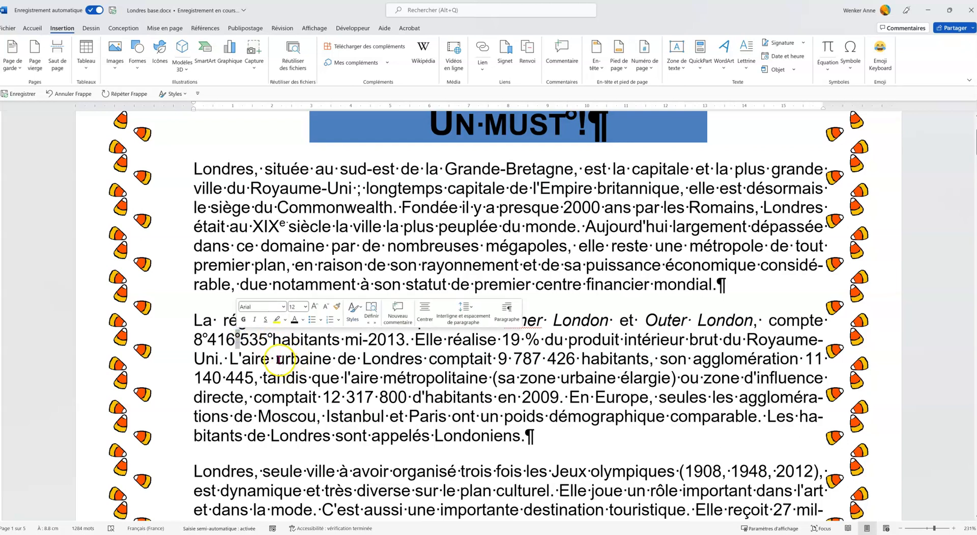
left_click_drag(276, 358, 270, 358)
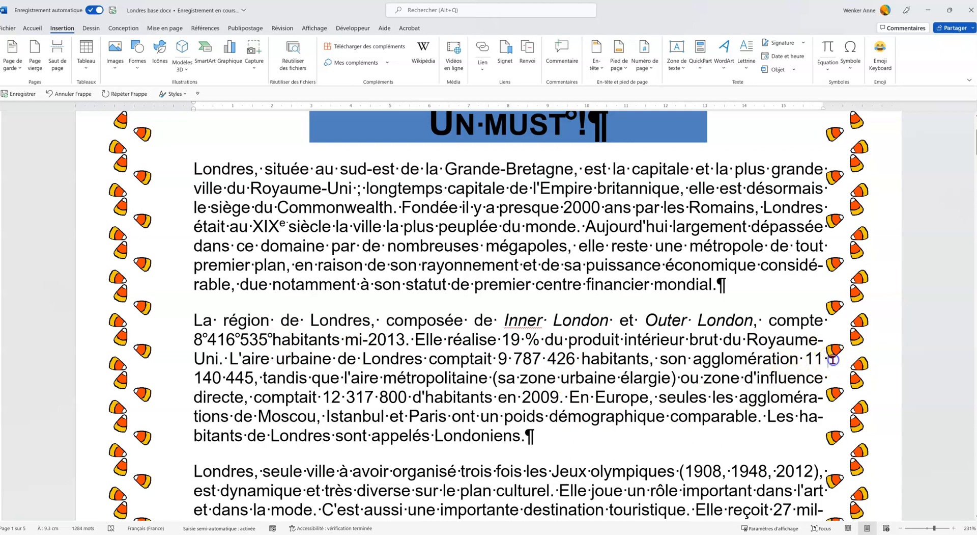
Replace the two ordinary spaces within the number "11 140 445" with non-breaking spaces
key("BackSpace")
key("ctrl+shift+space")
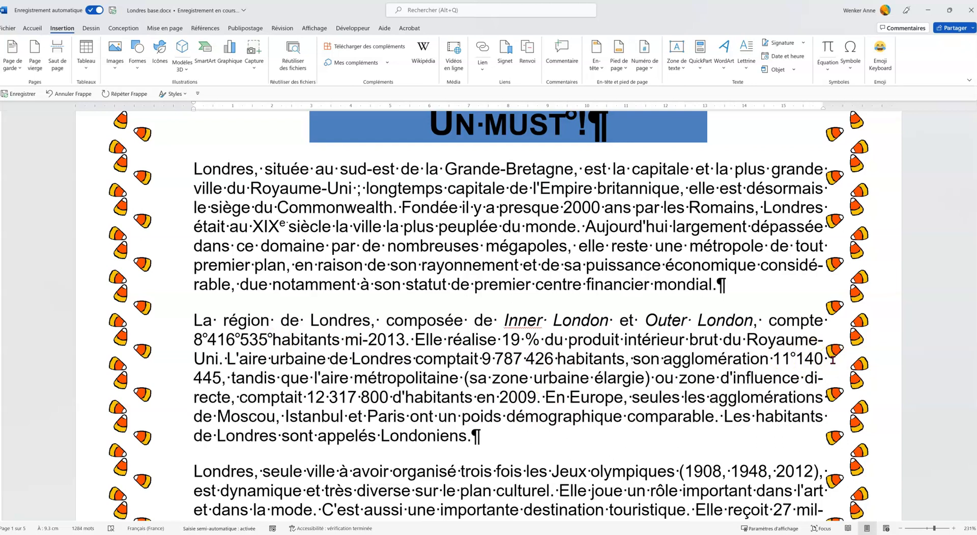
key("BackSpace")
key("ctrl+shift+space")
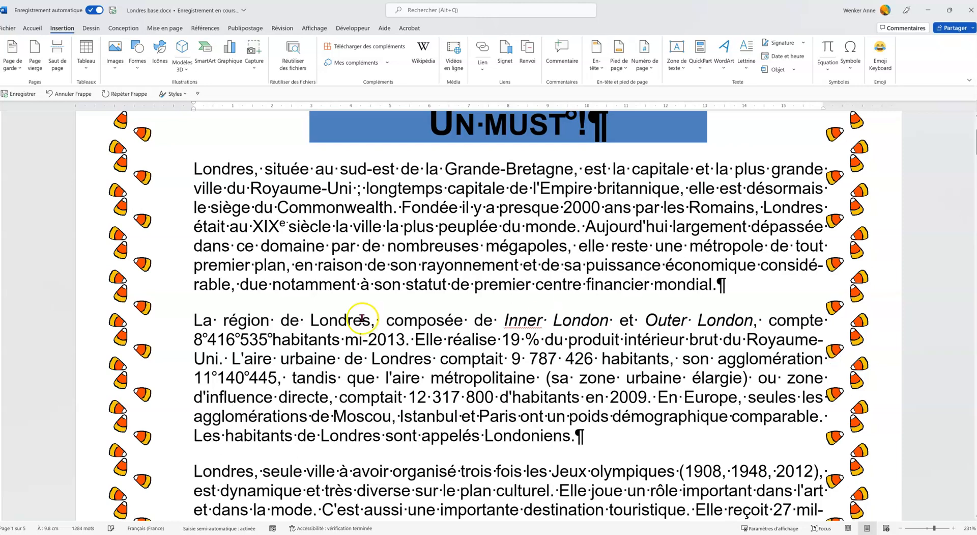
Review the document's formatting and page layout from the introduction through the "Musique classique" section
scroll(797, 351, "down", 3)
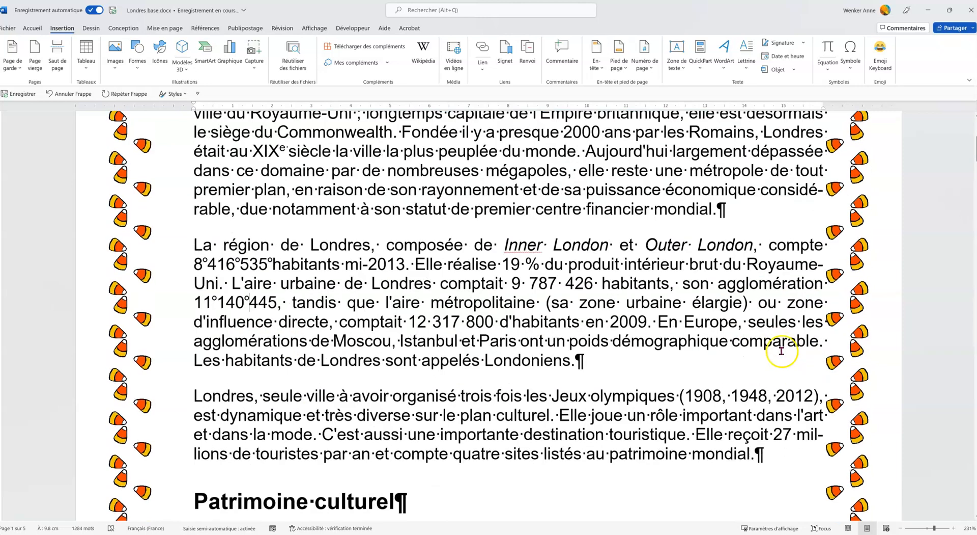
scroll(772, 303, "down", 6)
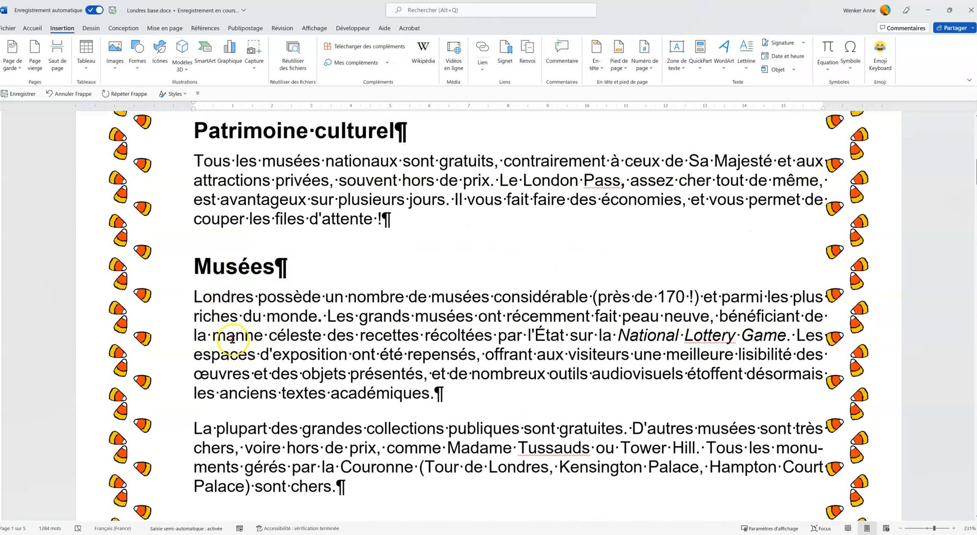
scroll(262, 376, "down", 3)
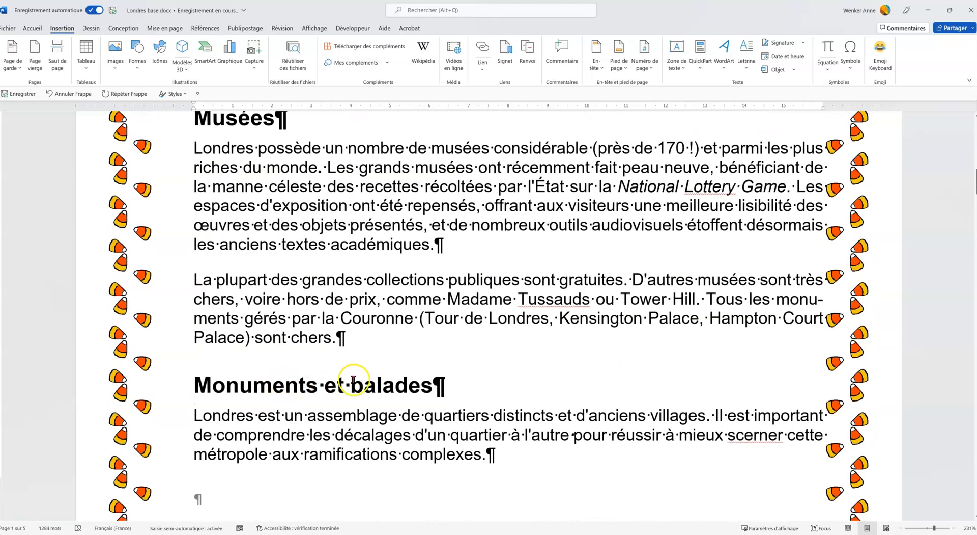
scroll(525, 382, "down", 3)
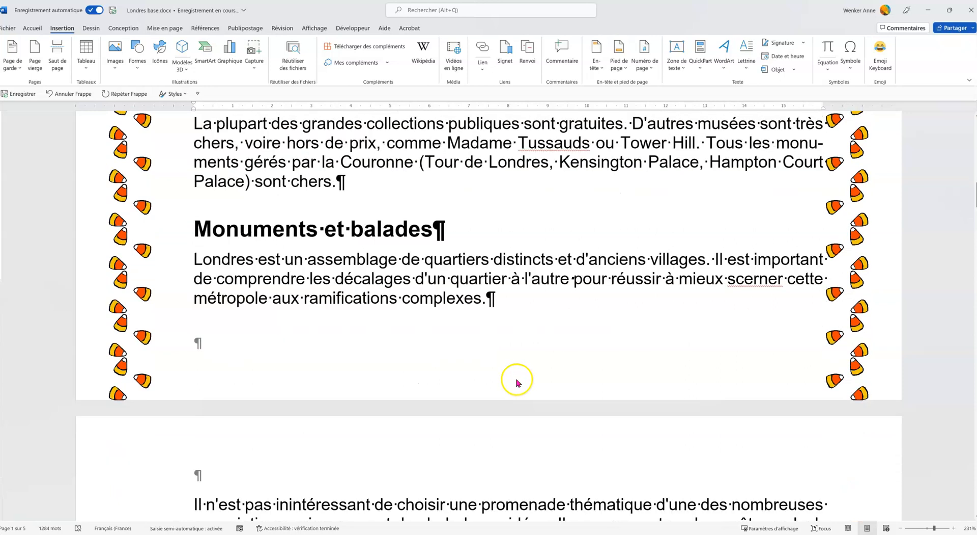
scroll(518, 383, "down", 3)
scroll(580, 373, "down", 3)
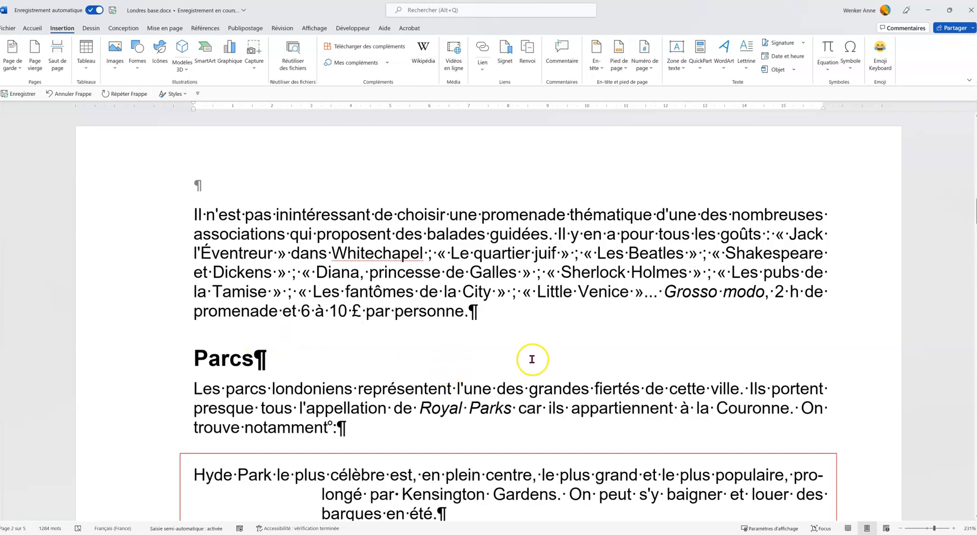
scroll(518, 332, "down", 5)
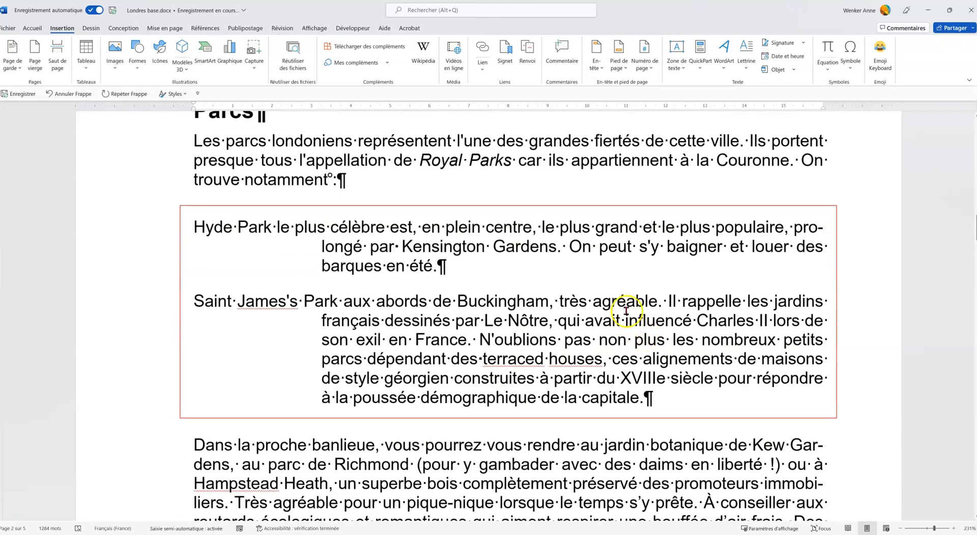
scroll(614, 280, "down", 8)
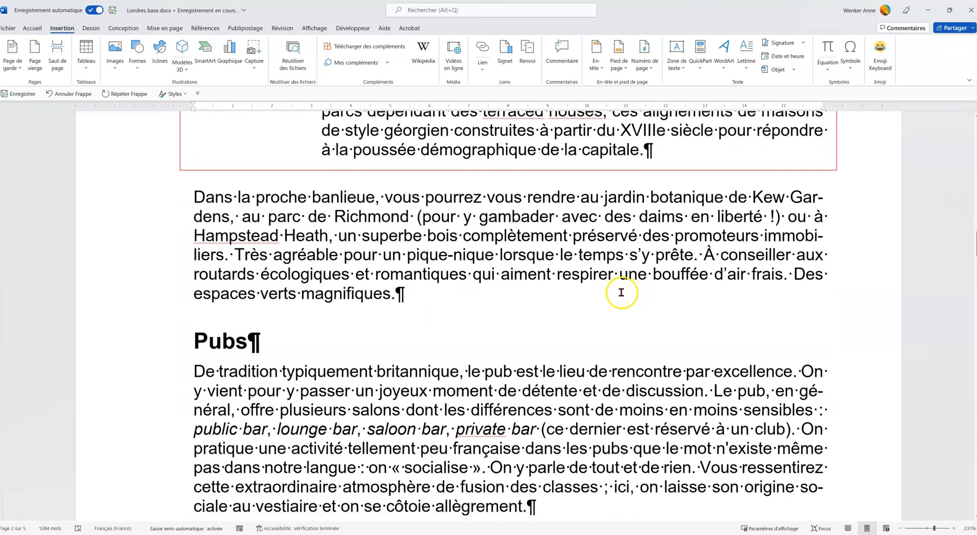
scroll(622, 291, "down", 8)
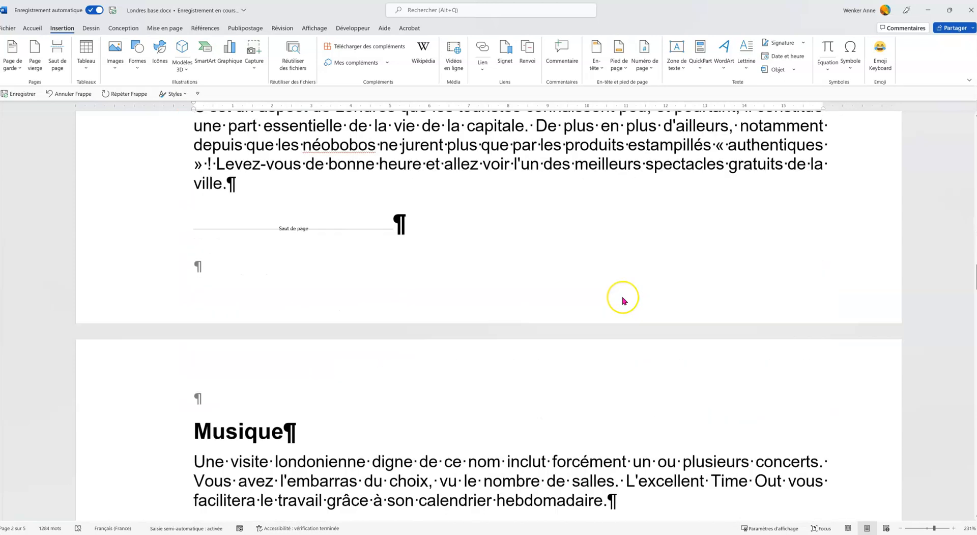
scroll(622, 296, "down", 3)
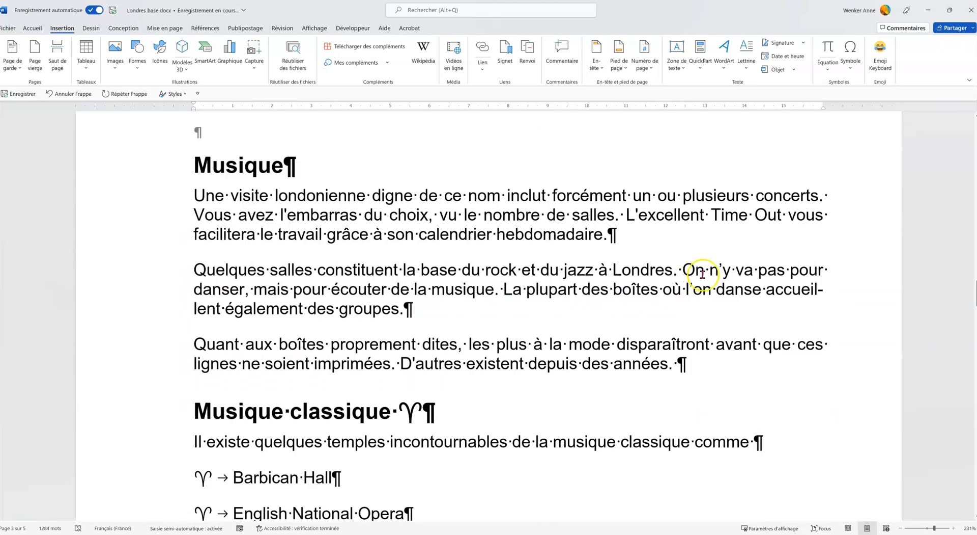
scroll(703, 275, "down", 10)
scroll(719, 325, "down", 12)
scroll(718, 325, "down", 18)
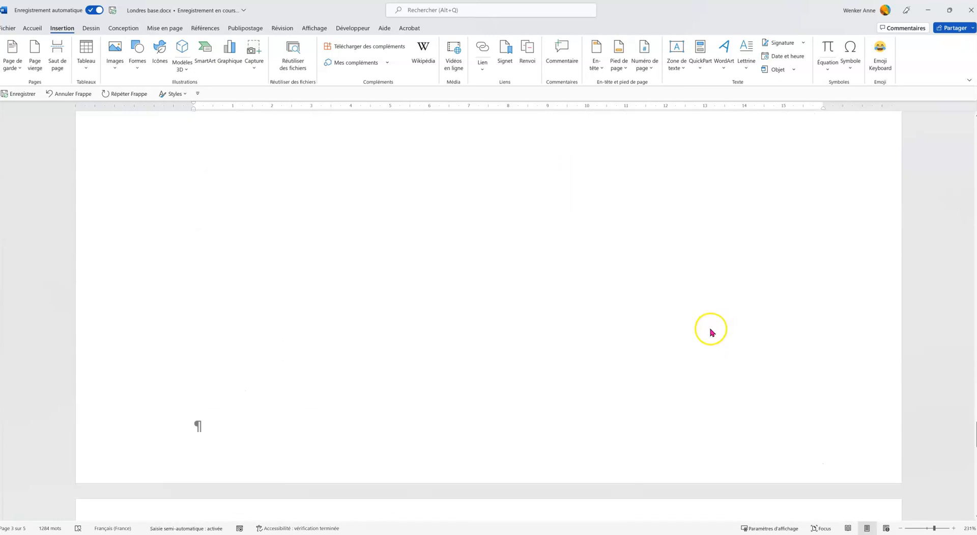
scroll(710, 330, "down", 7)
scroll(709, 328, "down", 1)
scroll(655, 341, "up", 2)
left_click(655, 341)
key("BackSpace")
key("BackSpace")
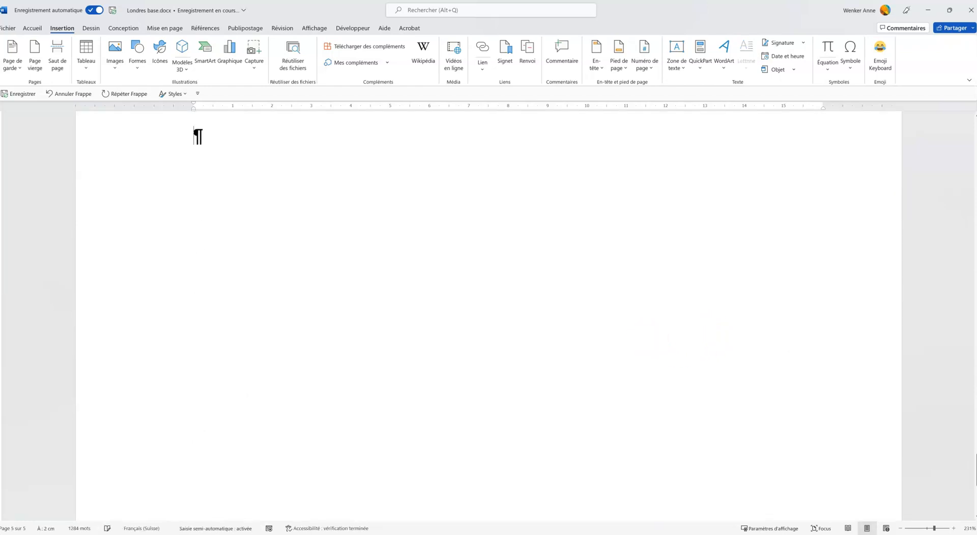
scroll(608, 321, "up", 2)
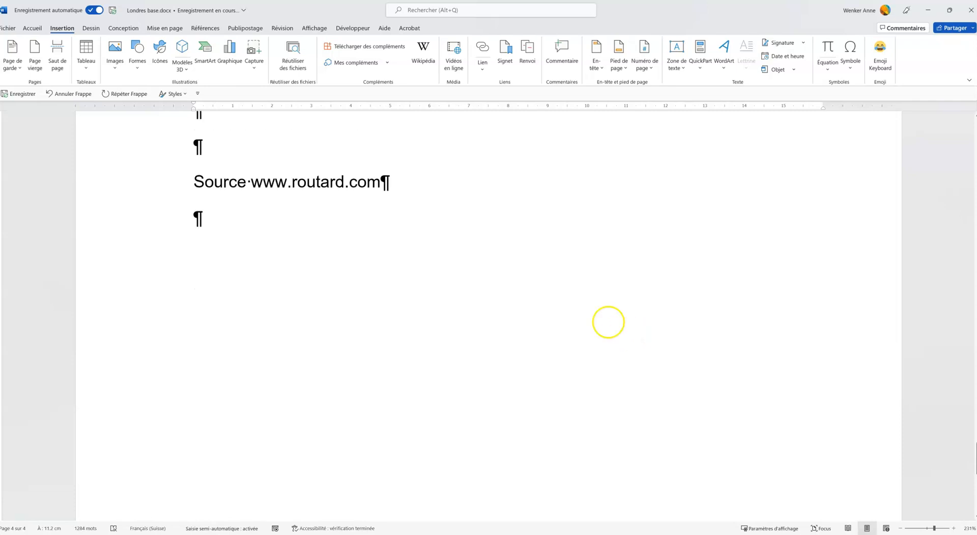
key("BackSpace")
scroll(603, 319, "up", 1)
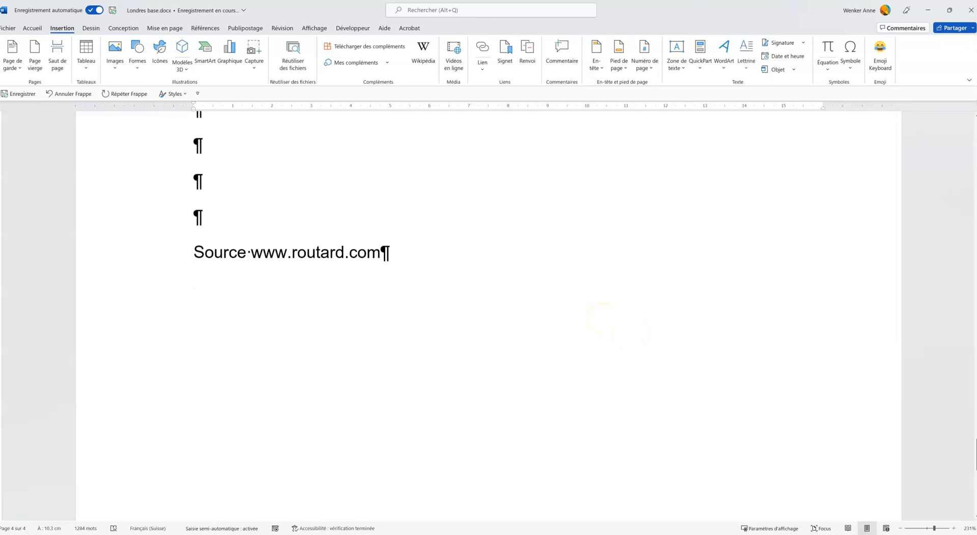